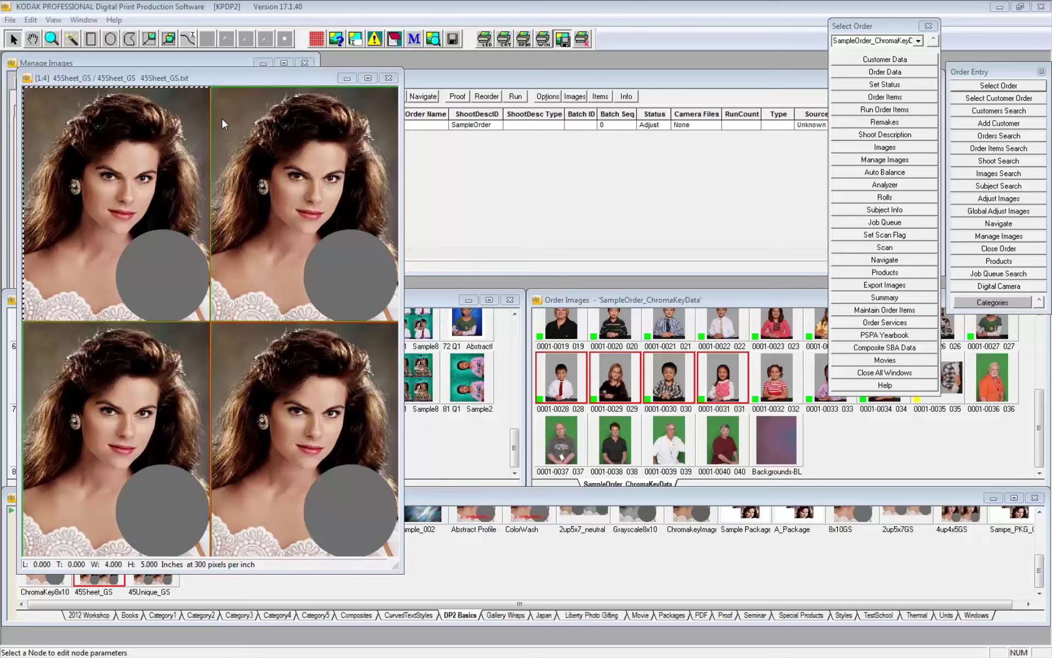
Set the chroma key portrait background of the whole 45Sheet_GS product to 8 - AUTUMN LAKE in its product info.
click(222, 90)
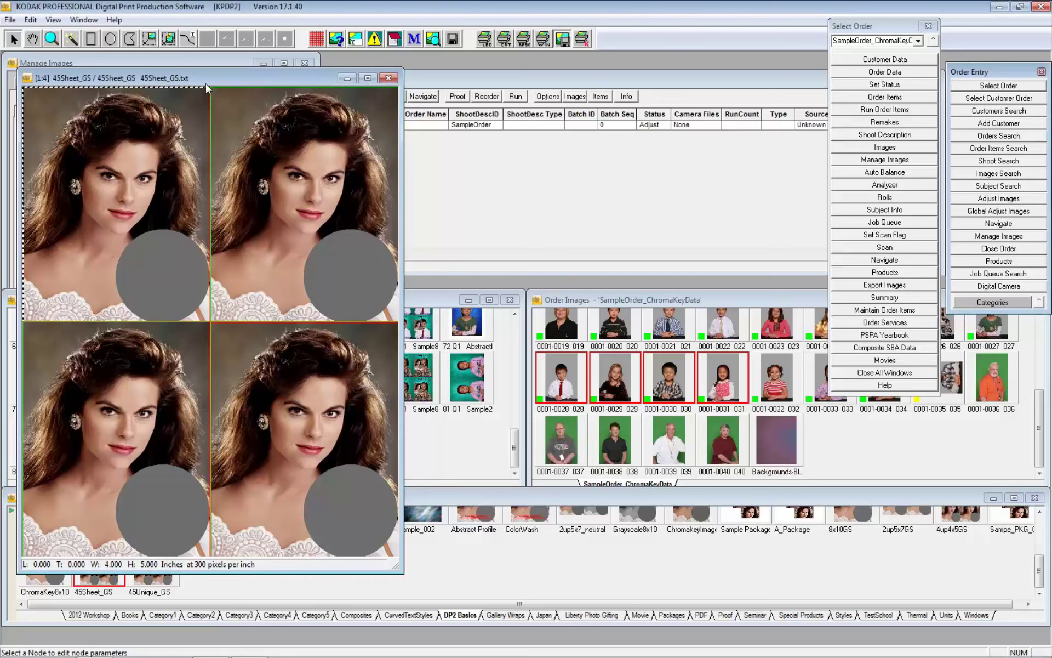
click(394, 39)
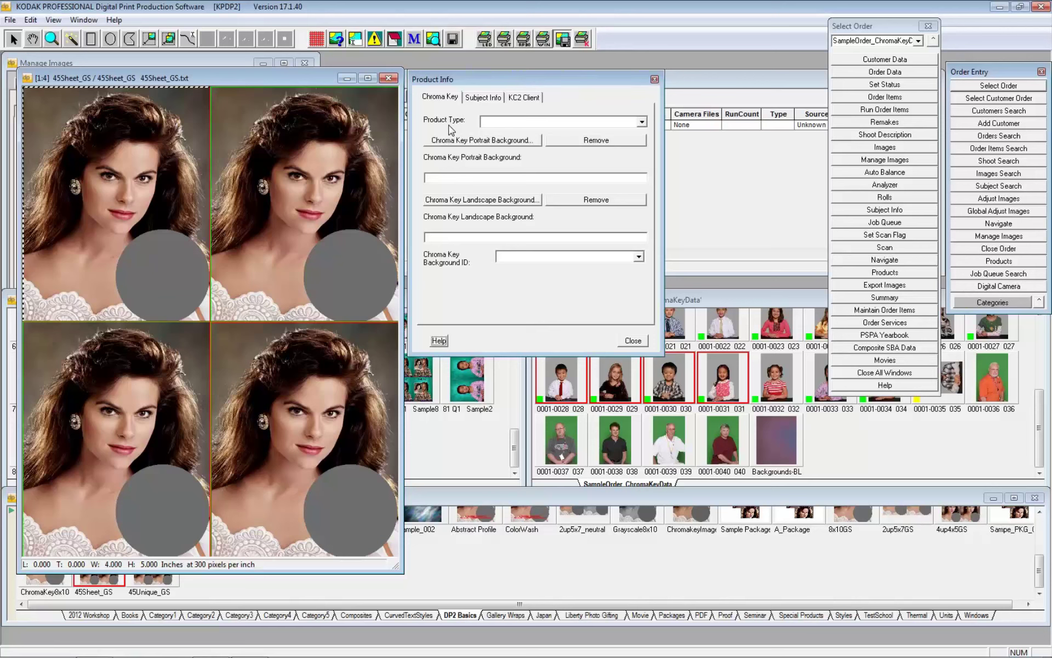
click(520, 142)
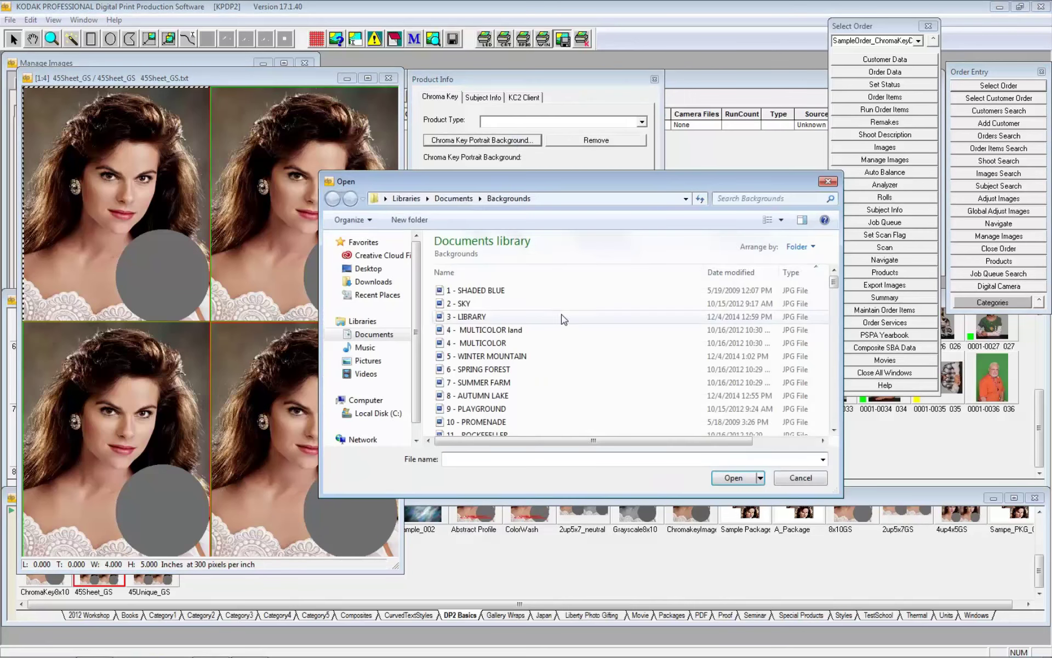
click(491, 399)
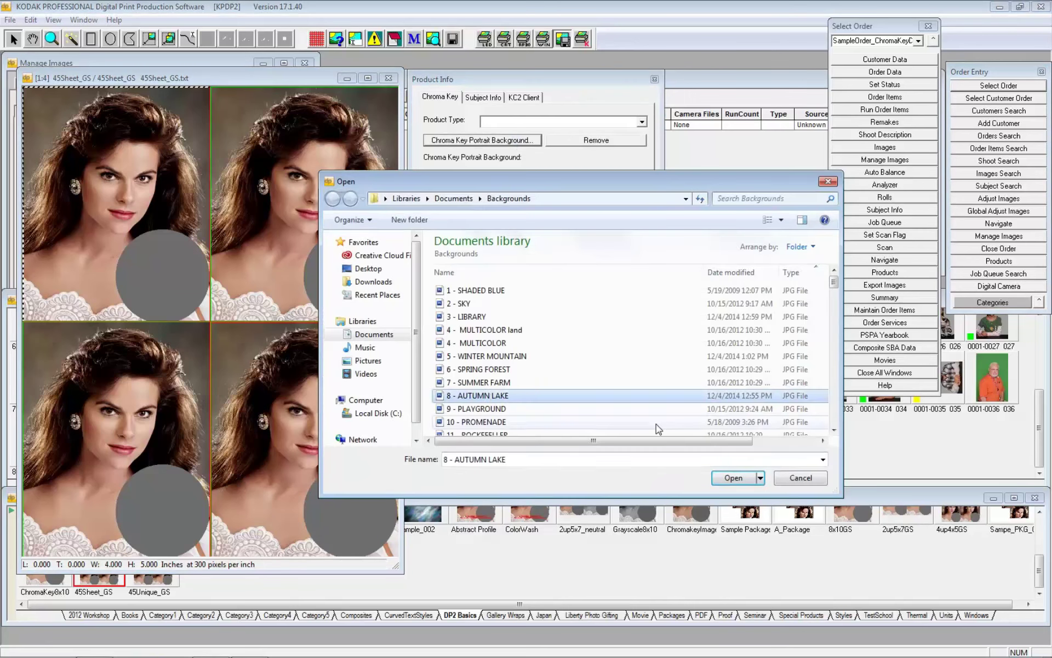
click(734, 478)
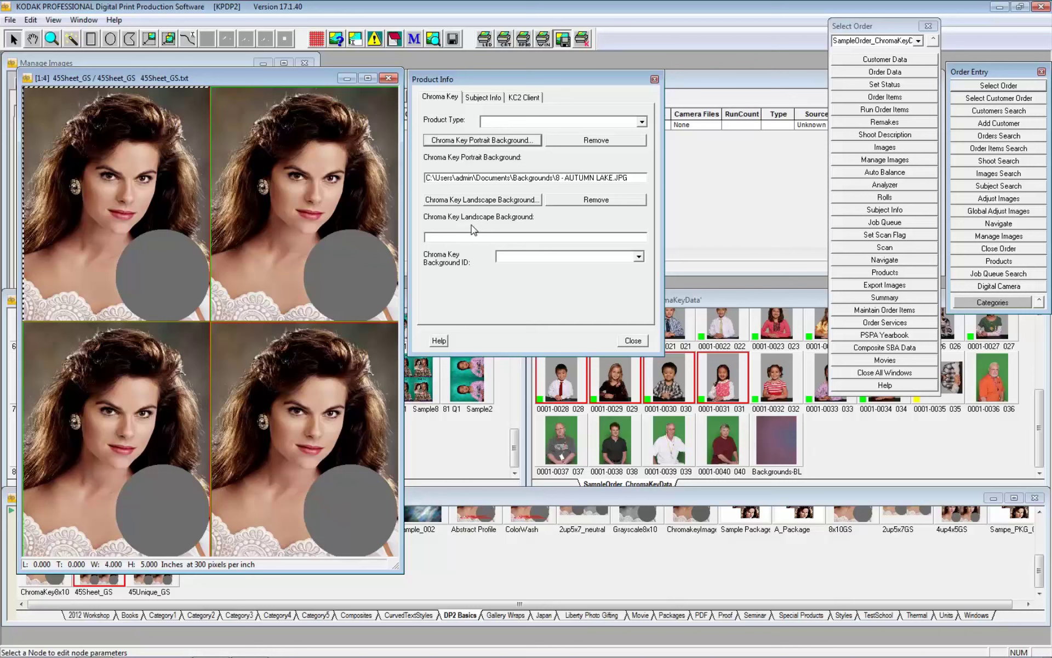
Look over the available chroma key background IDs without choosing one, and close the 45Sheet_GS product with its changes saved.
click(639, 256)
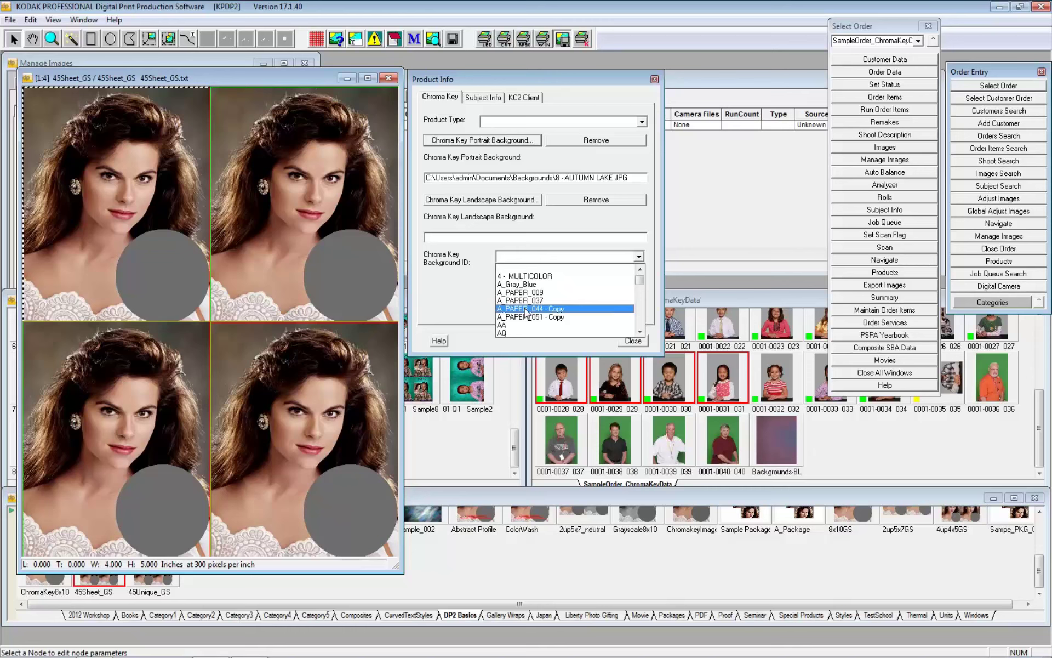
click(654, 338)
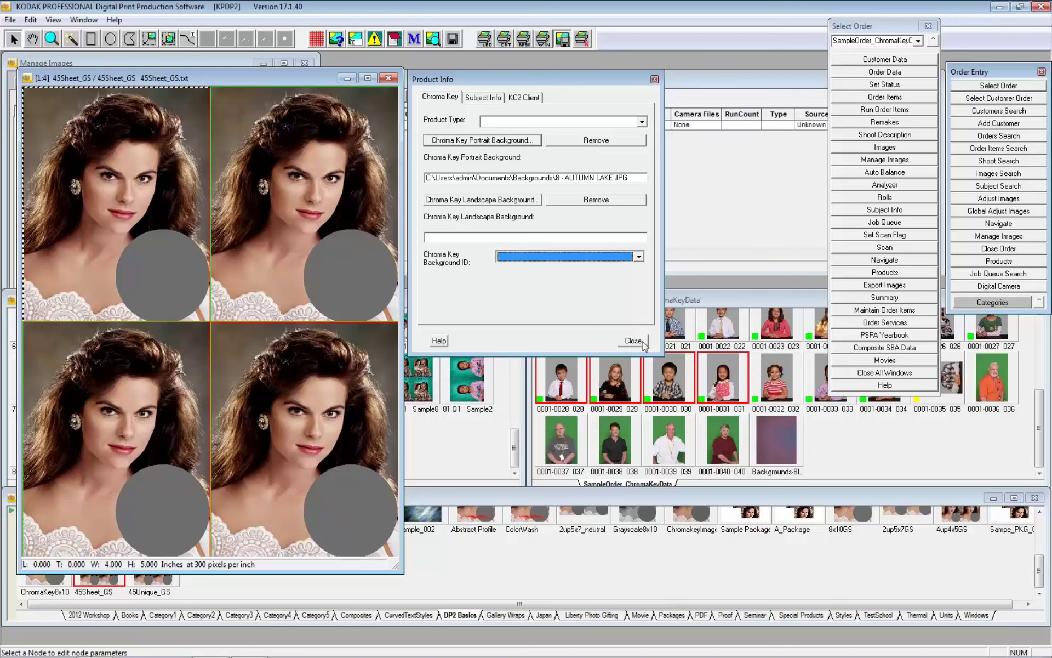
click(632, 341)
click(389, 77)
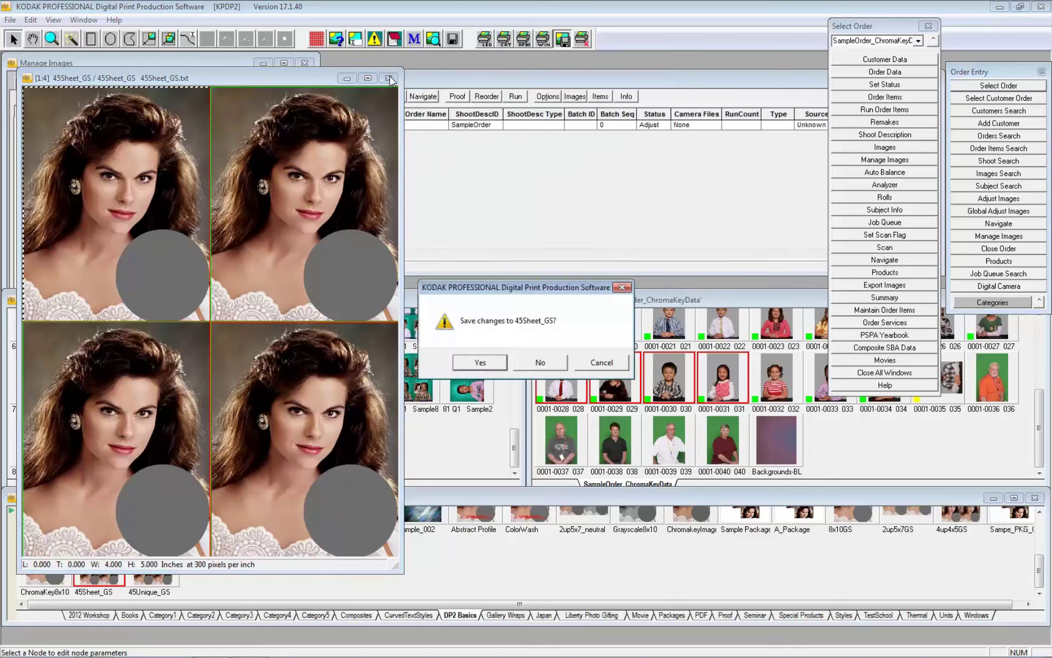
click(485, 361)
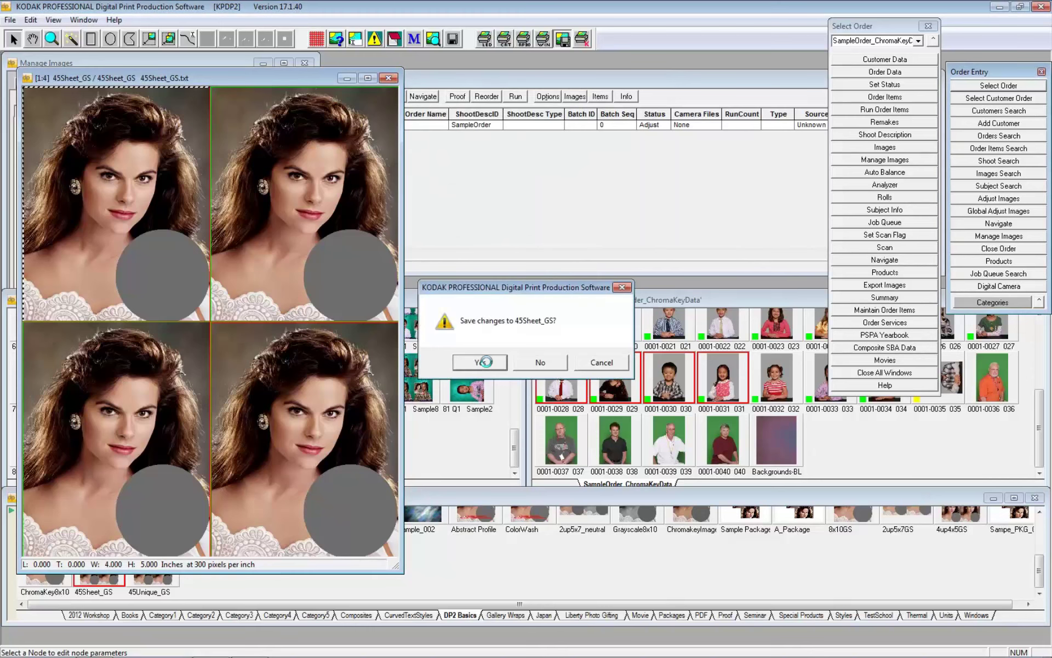
Add the 45Sheet_GS product to the order items with the four selected images, and check the new item's backgrounds.
drag(113, 560, 218, 441)
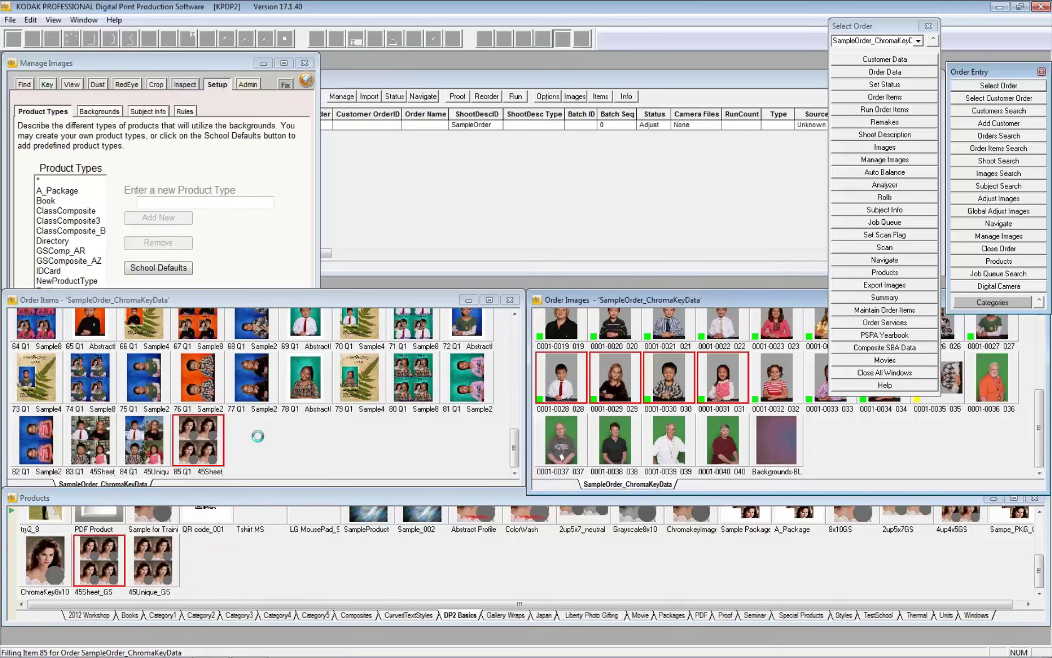
double_click(197, 450)
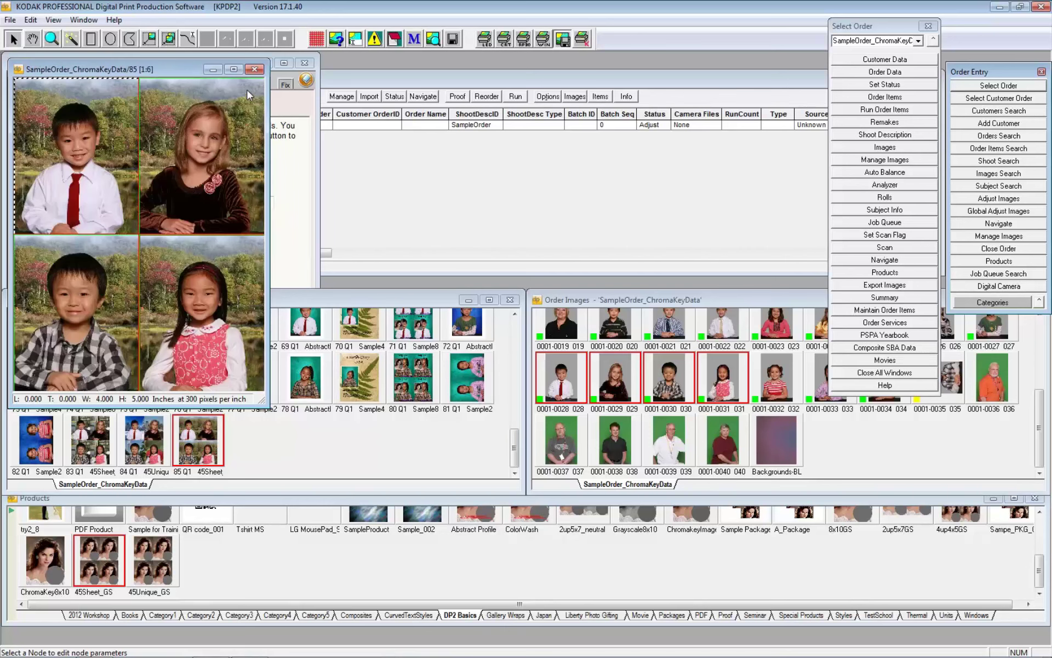
click(254, 69)
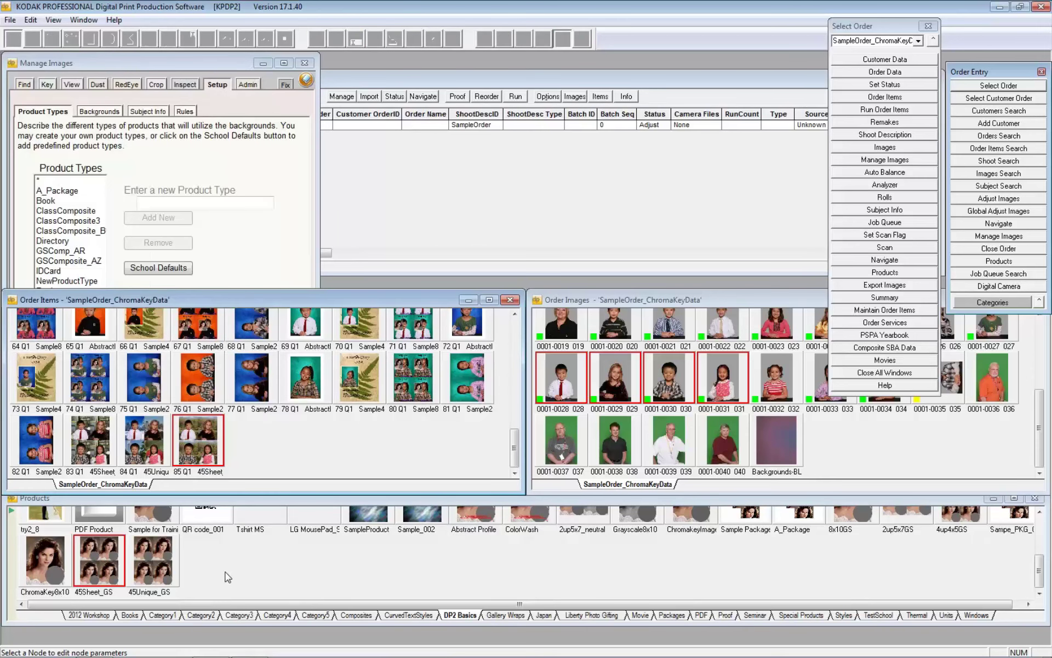
Open the 45Unique_GS product and set the upper-left image node's chroma key portrait background to 7 - SUMMER FARM.
double_click(159, 572)
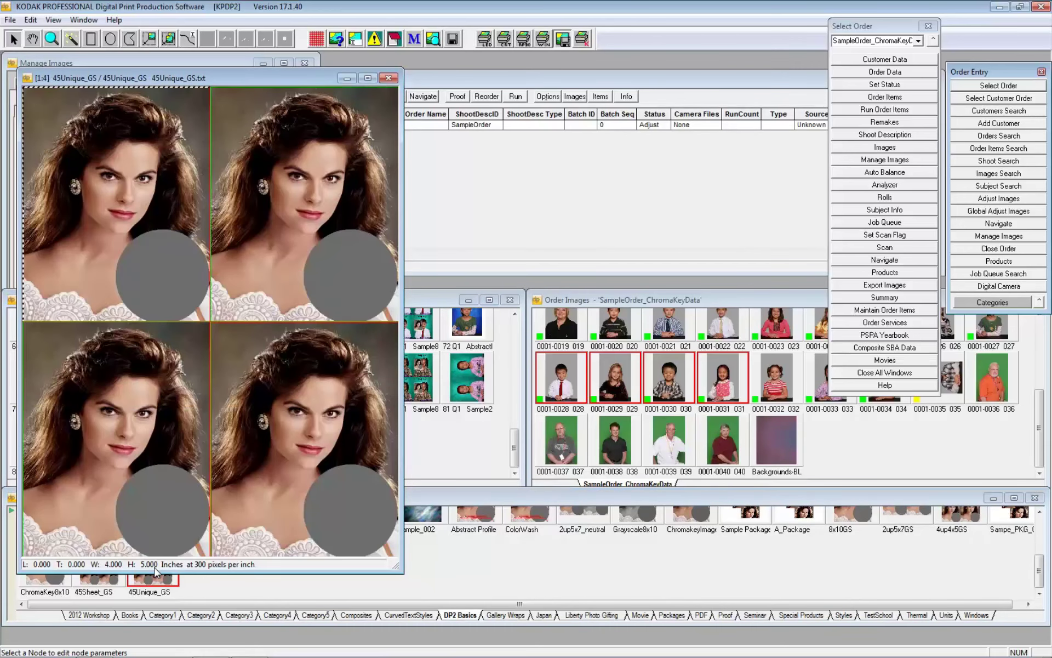
click(163, 332)
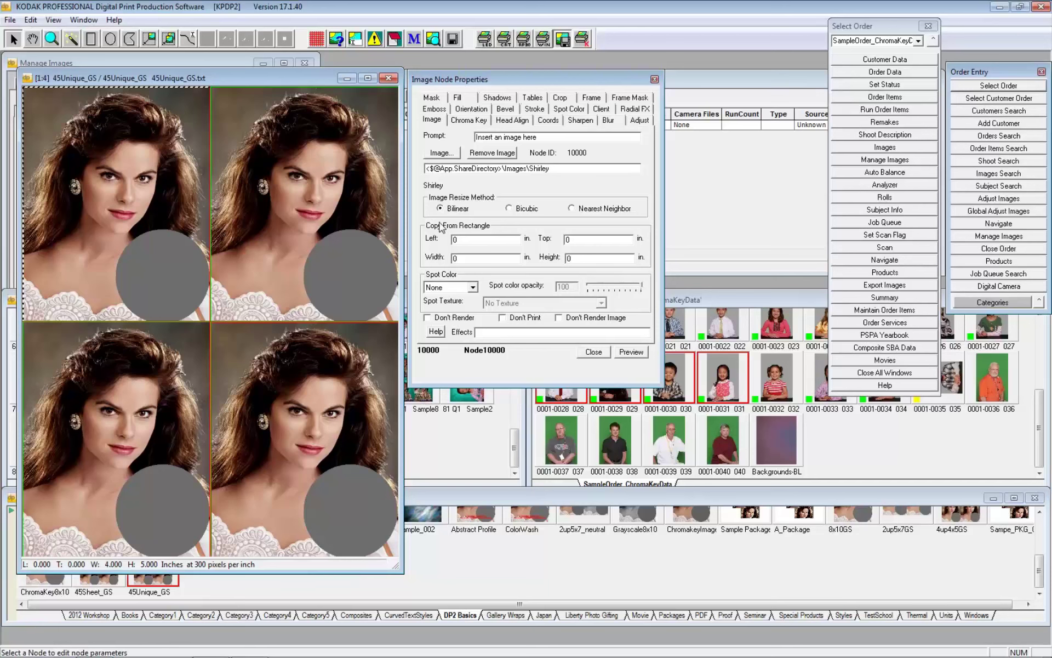
click(467, 120)
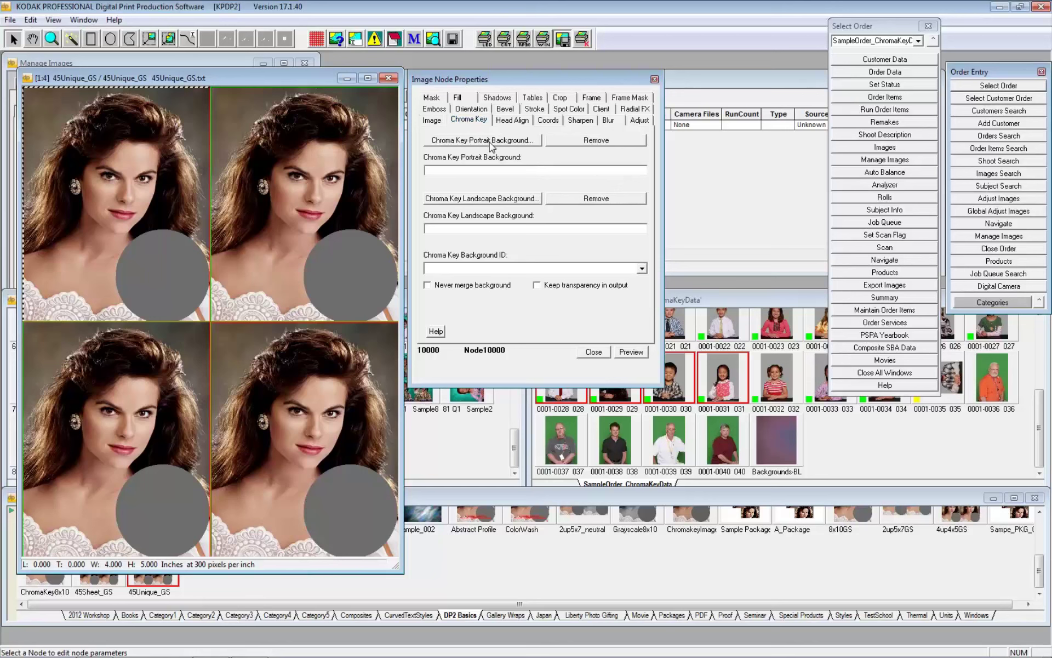
click(492, 144)
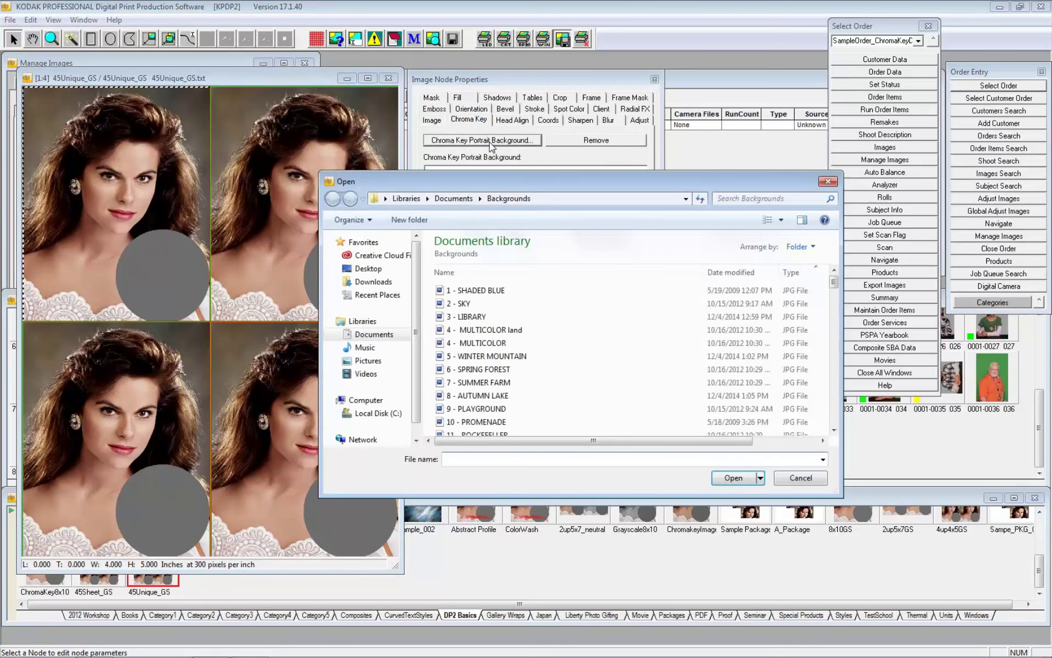
click(490, 384)
click(733, 478)
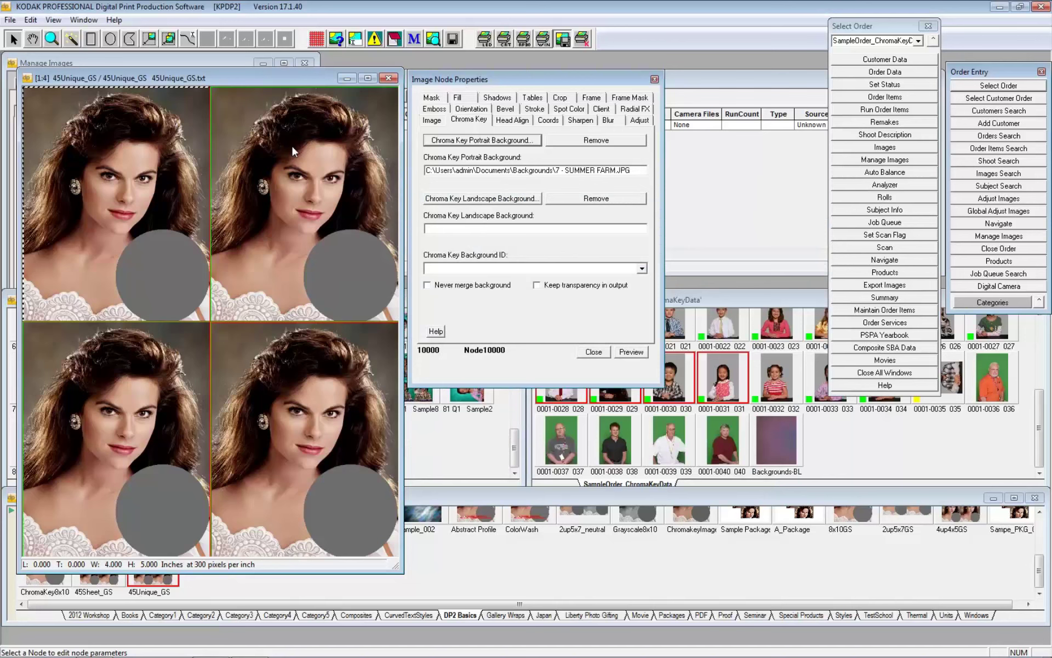
Set the chroma key portrait background of the upper-right image node to A_PHOTOS_032.
click(291, 144)
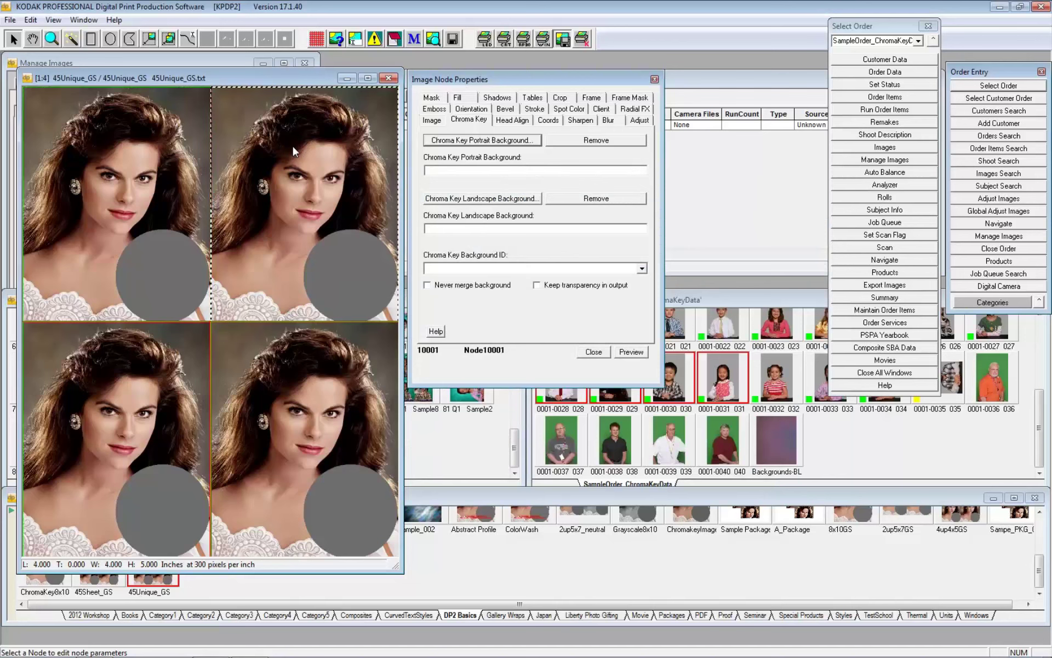
click(525, 141)
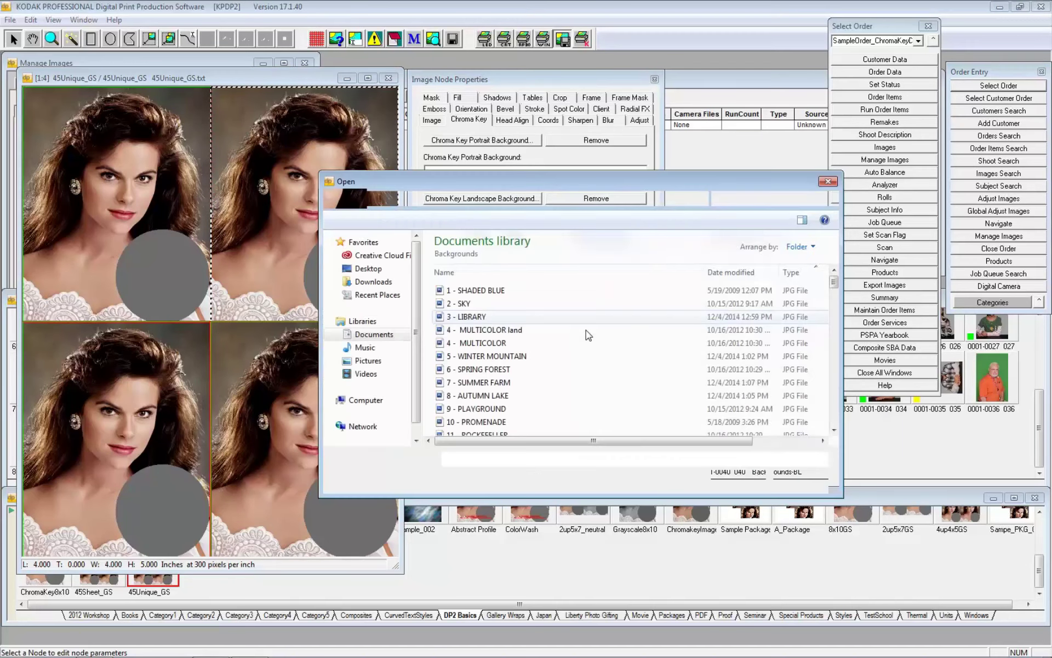
drag(834, 284, 835, 315)
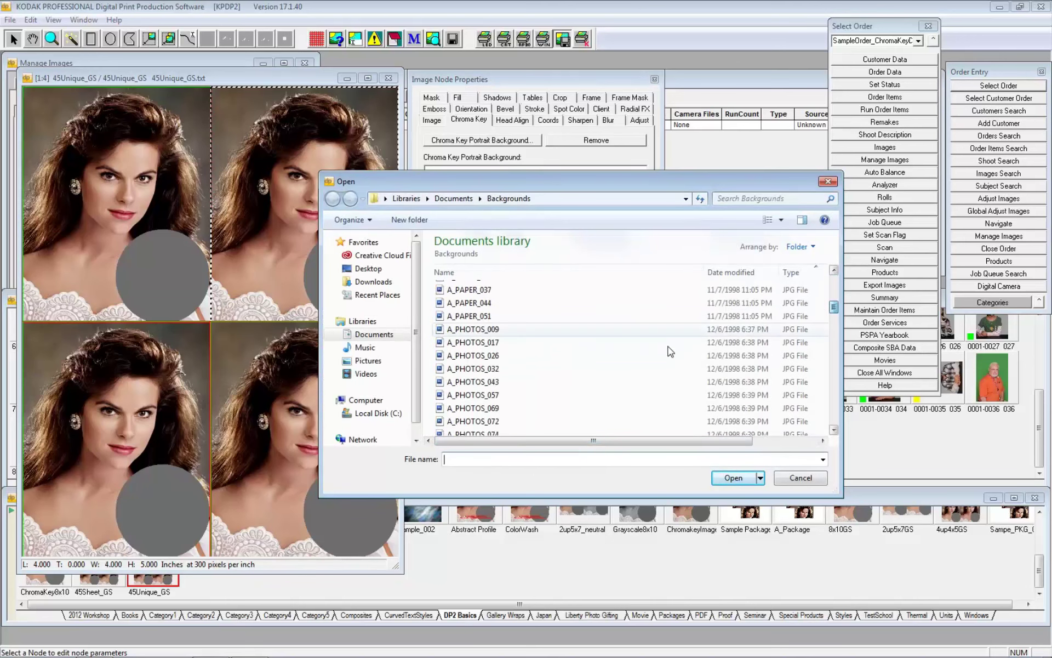
click(480, 372)
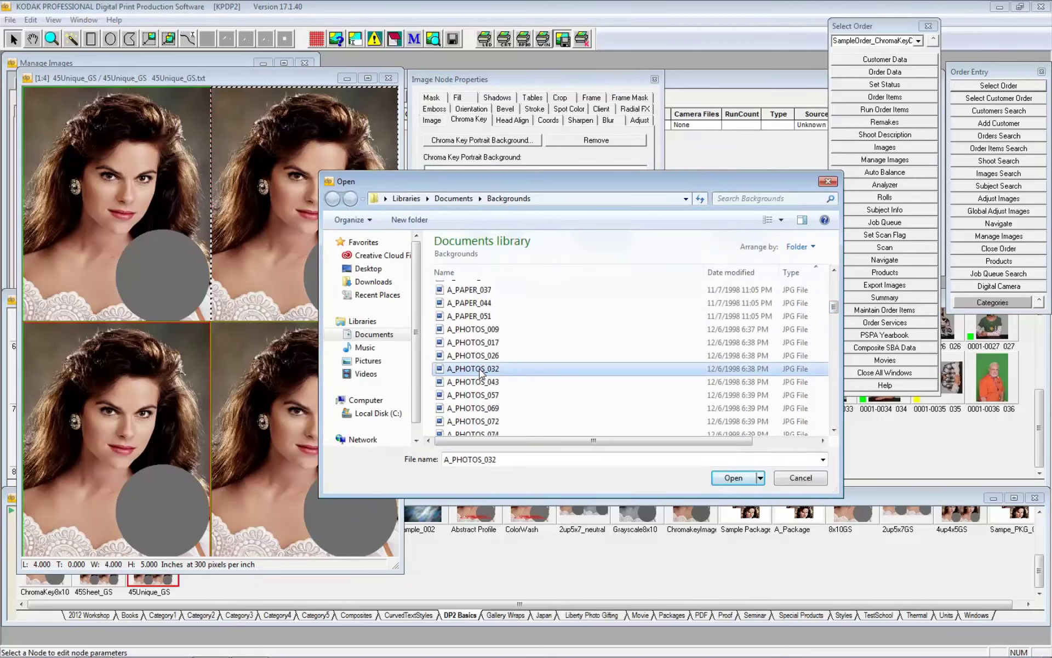
click(734, 478)
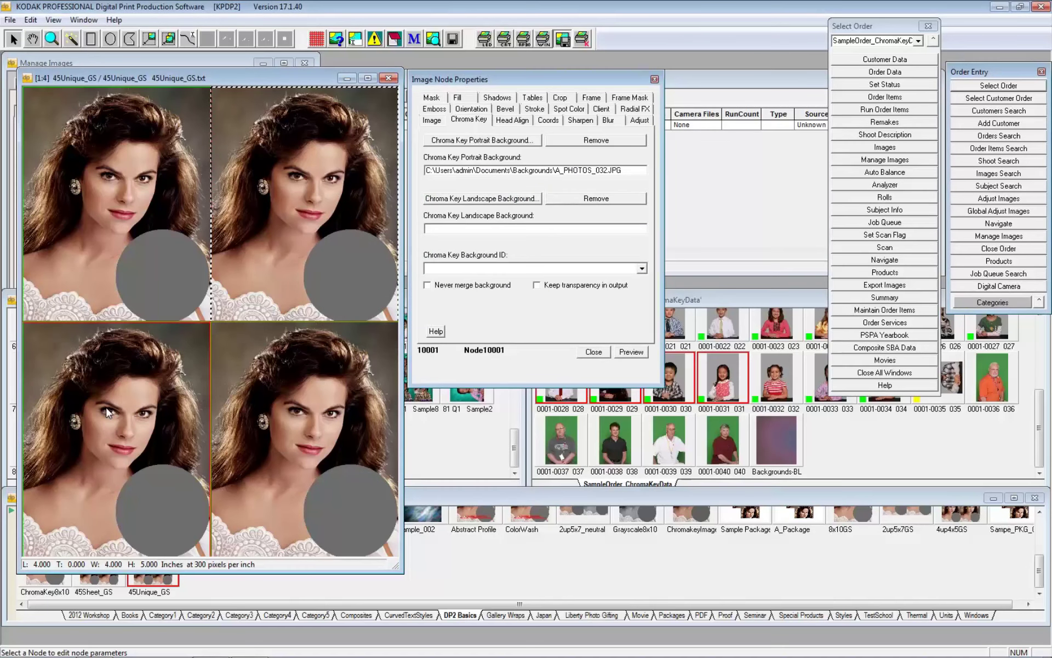
Set the chroma key portrait background of the lower-left image node to Gray_Blue_Portrait.
click(106, 421)
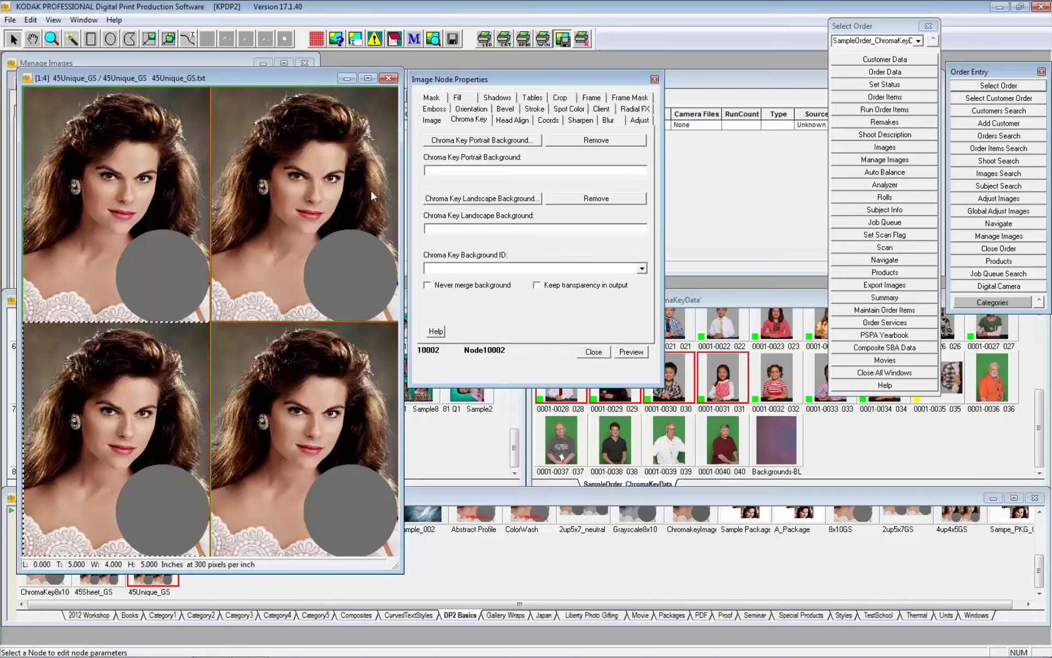
click(516, 143)
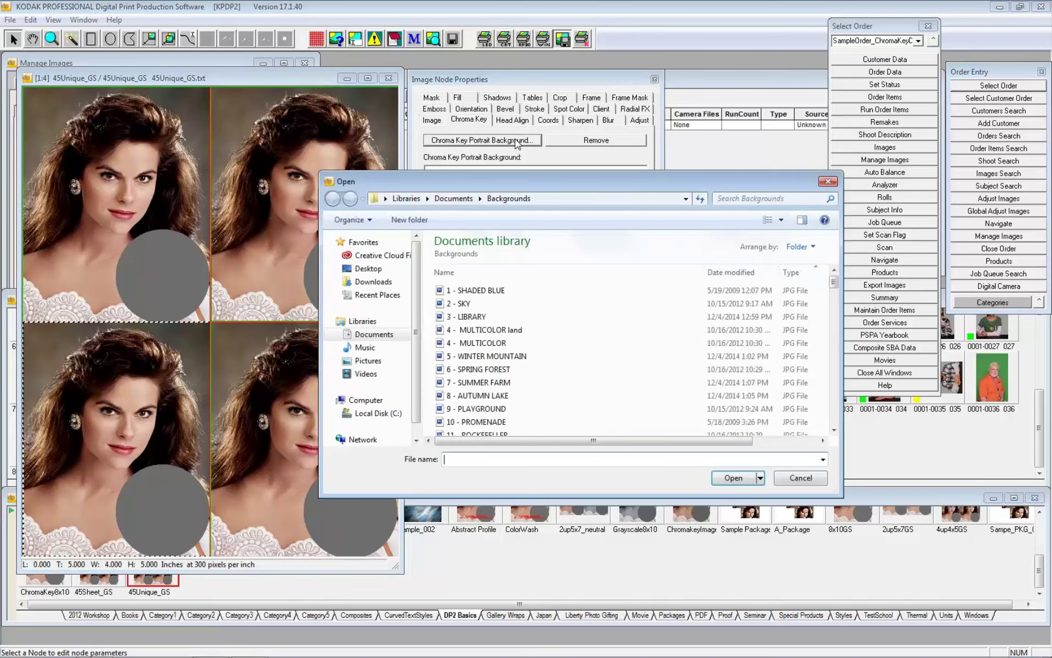
scroll(718, 373, down, 10)
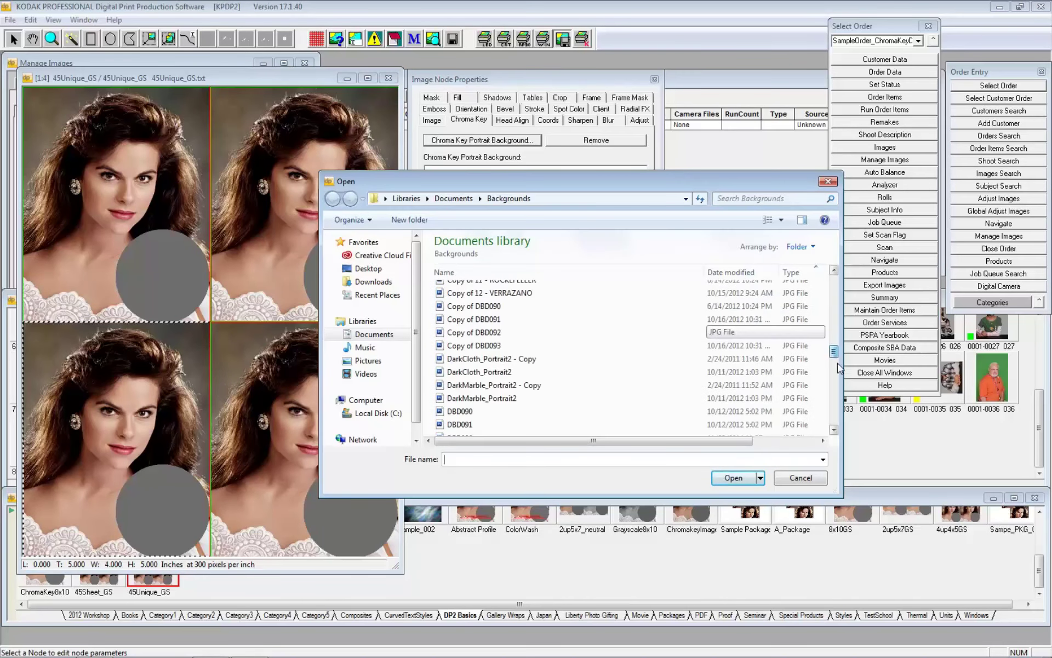
click(480, 346)
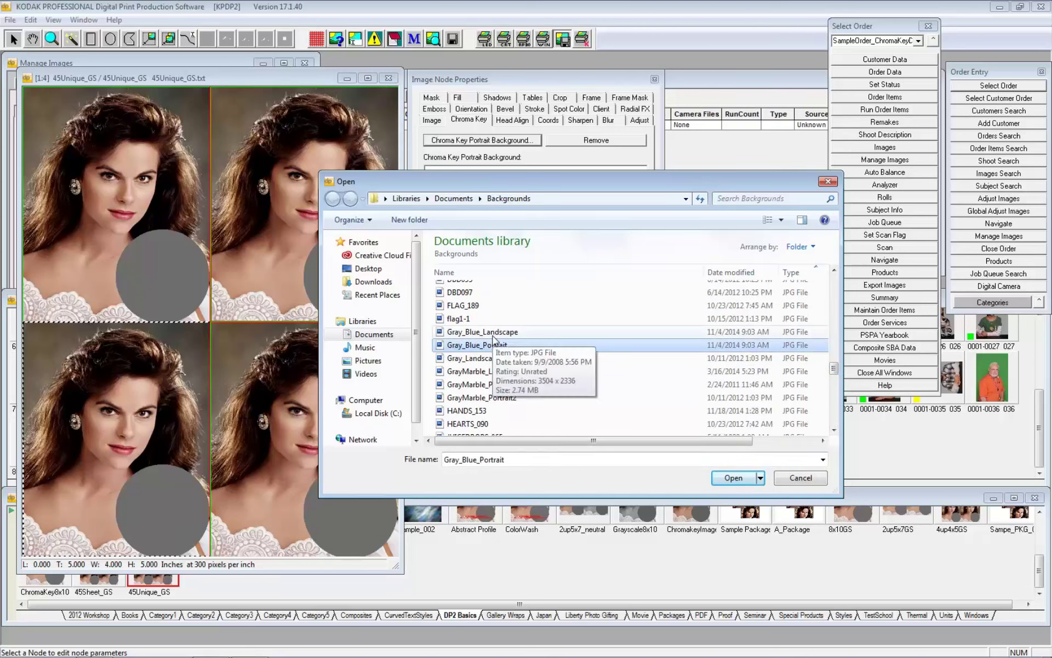
click(729, 481)
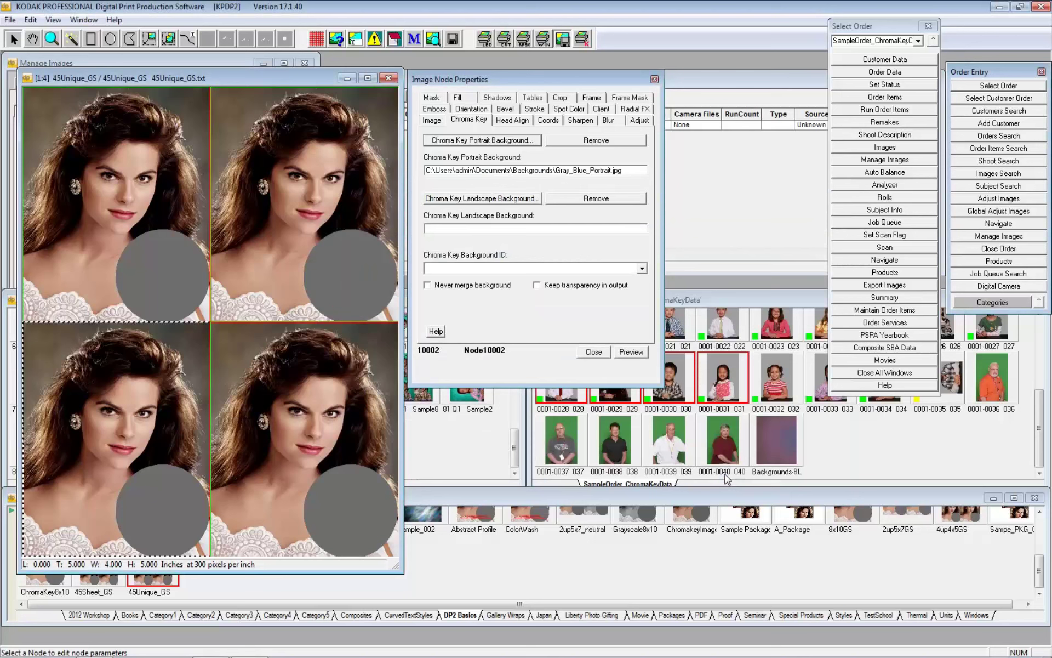
Set the chroma key portrait background of the lower-right image node to Copy of DBD093.
click(297, 420)
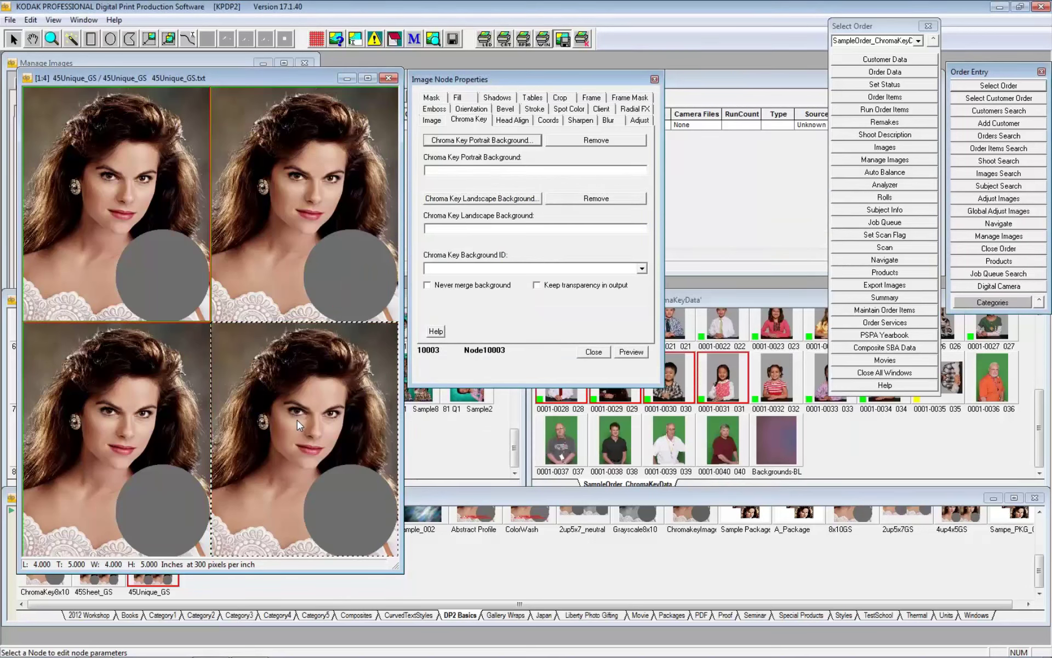
click(515, 141)
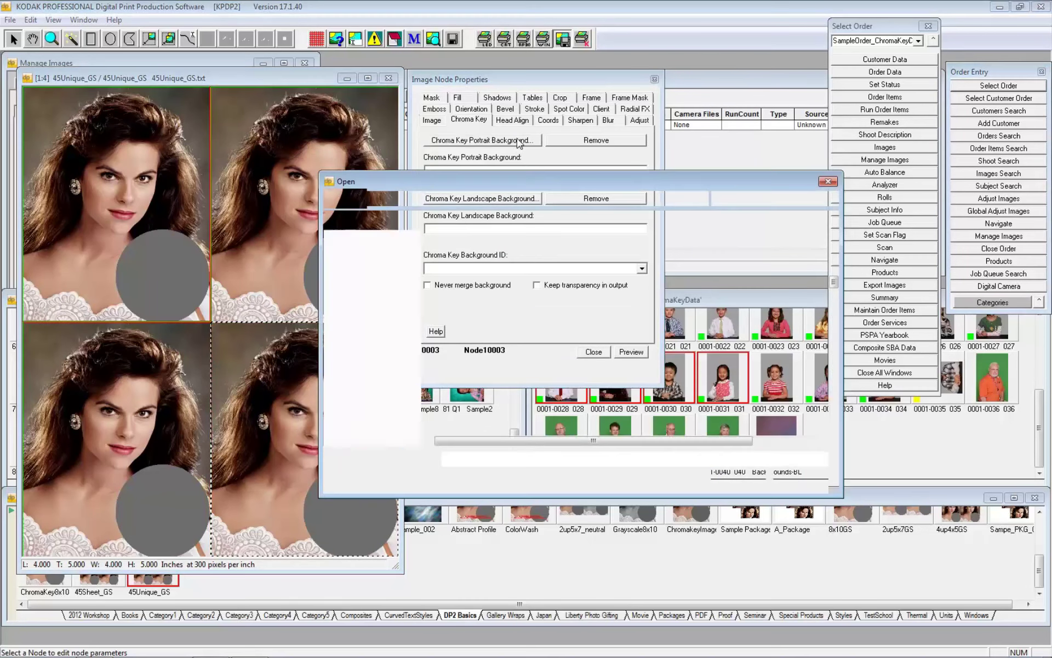
drag(834, 283, 833, 348)
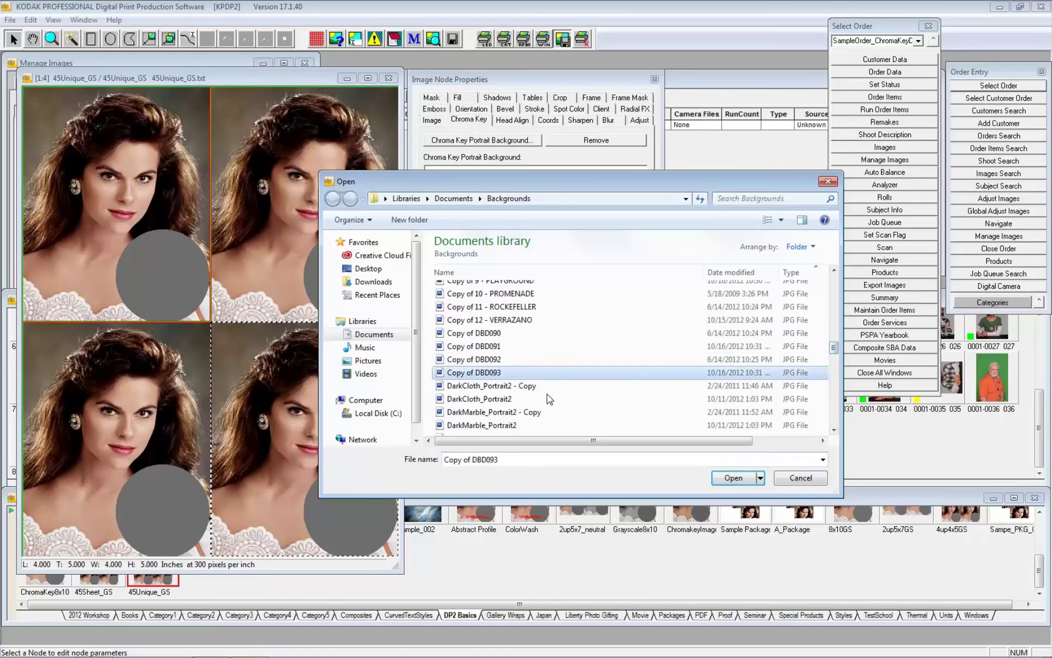
click(731, 476)
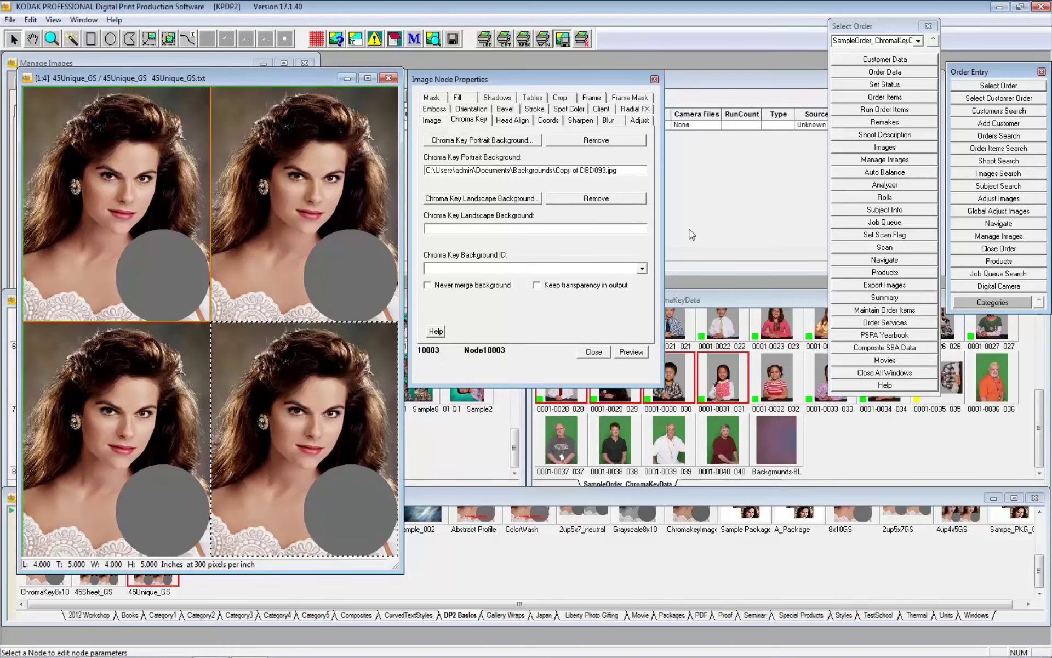
Close the 45Unique_GS product with its changes saved and add it to the order items with the four selected images.
click(594, 354)
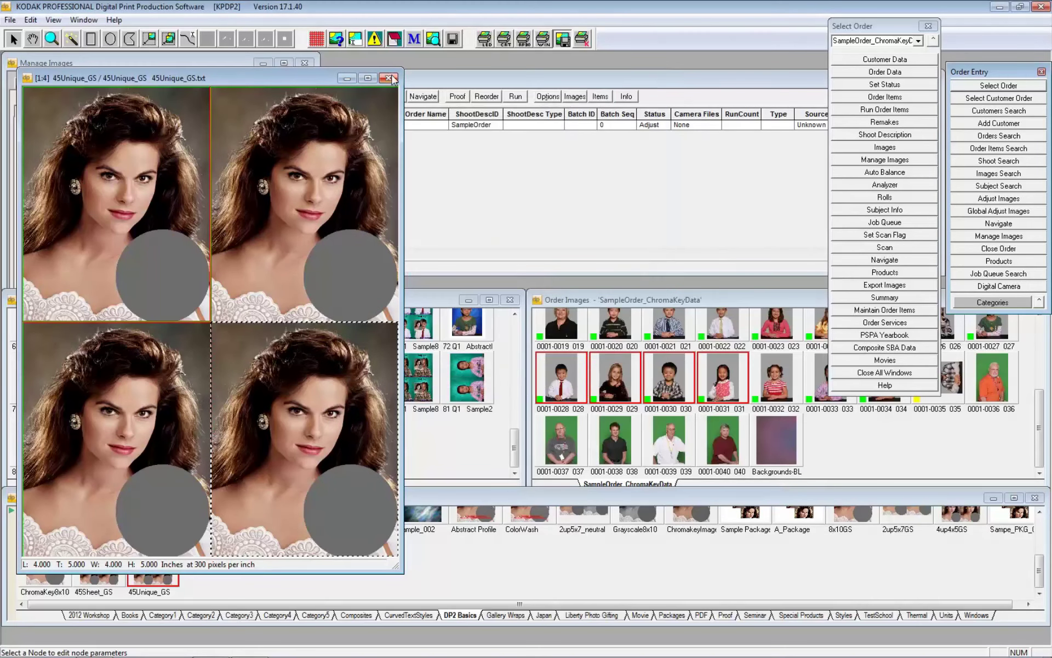
click(389, 78)
click(484, 362)
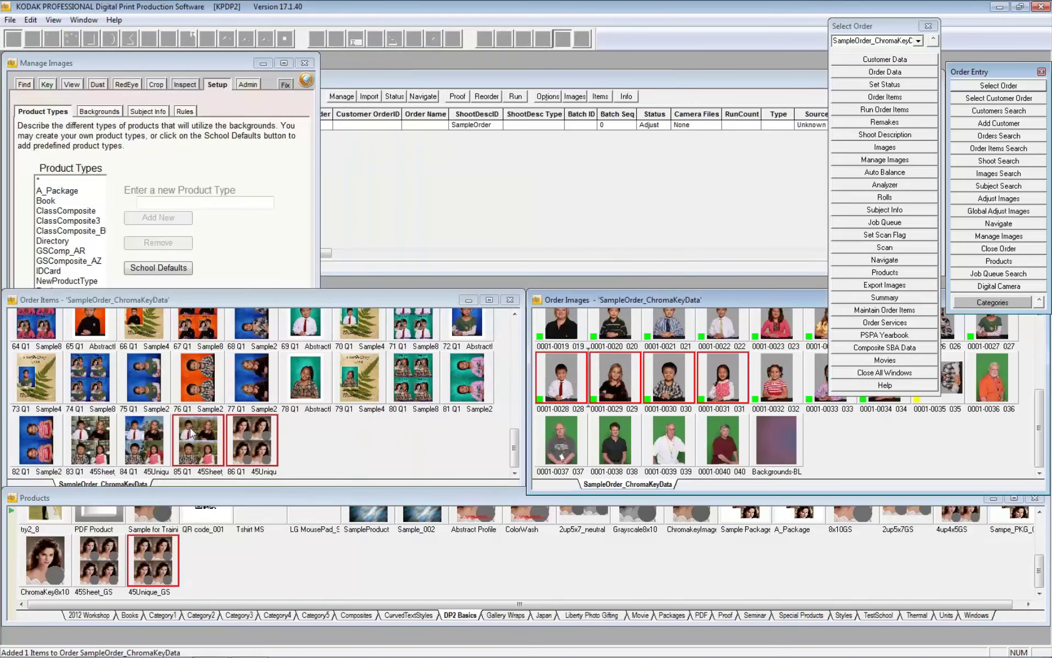
Select only the newly added 45Unique_GS order item and open it to check the background of each image.
click(311, 447)
click(251, 446)
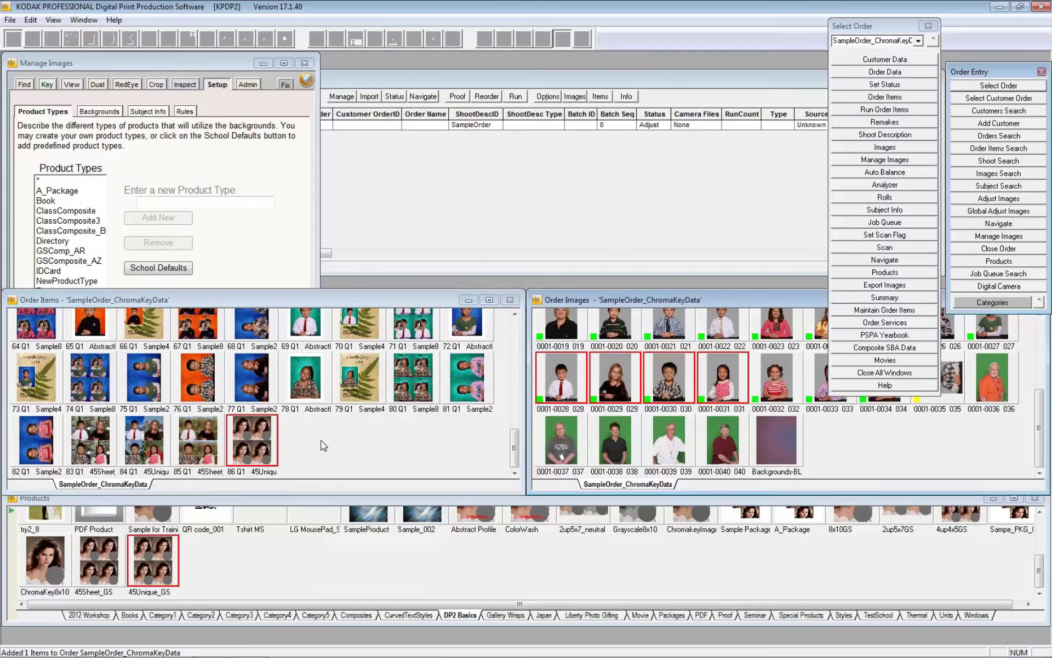
double_click(257, 443)
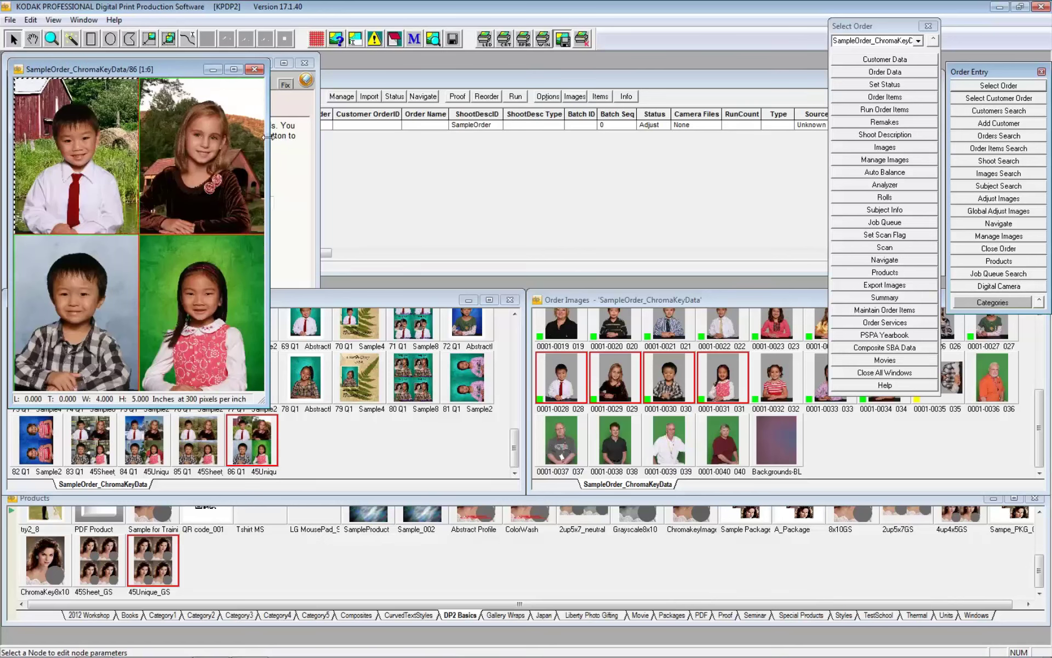
Close the order item view and reopen the 45Unique_GS product with the chroma key properties of its upper-left image node.
click(255, 70)
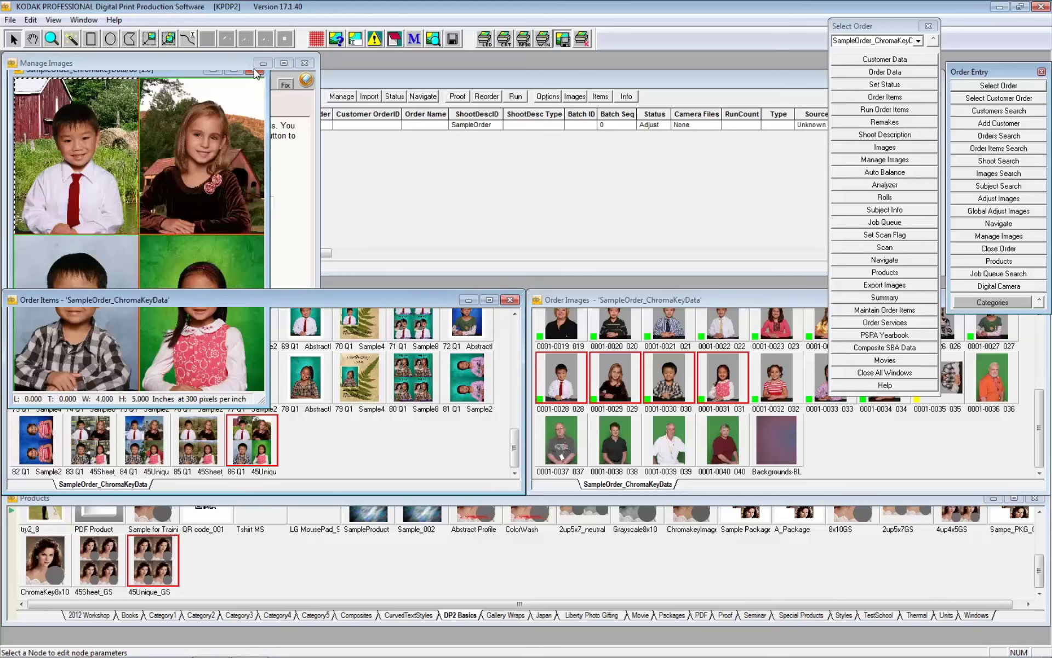
double_click(163, 569)
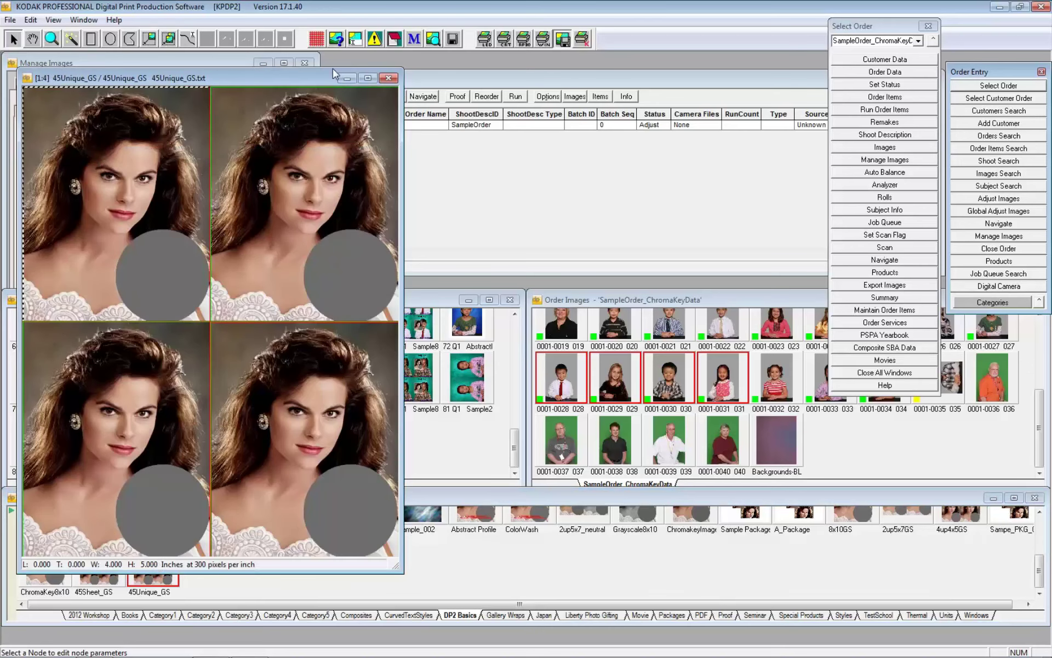
click(337, 39)
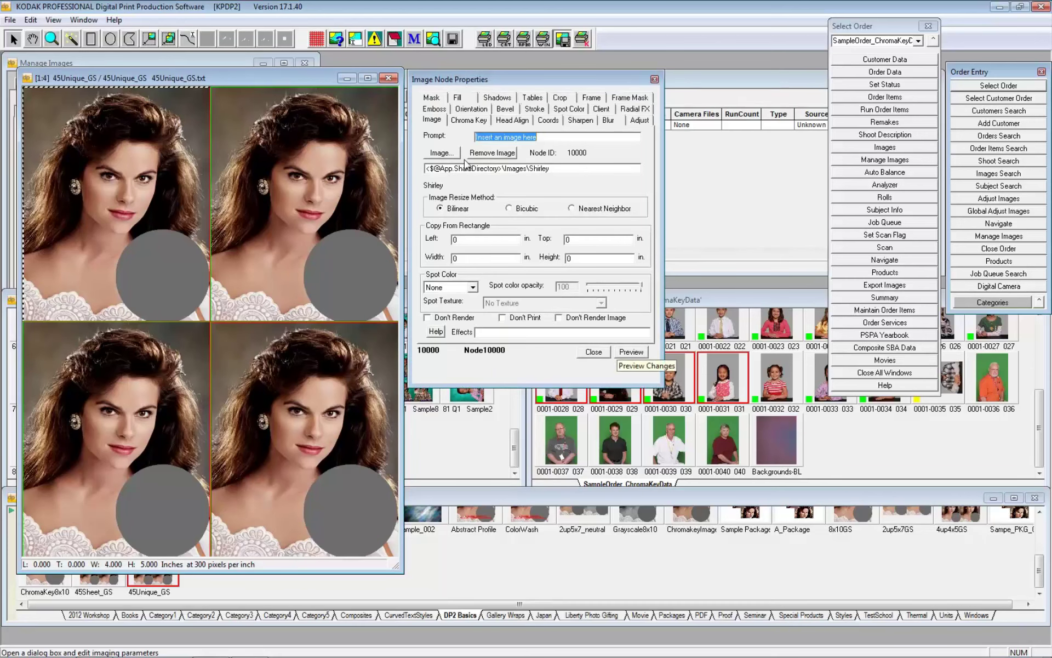
click(467, 122)
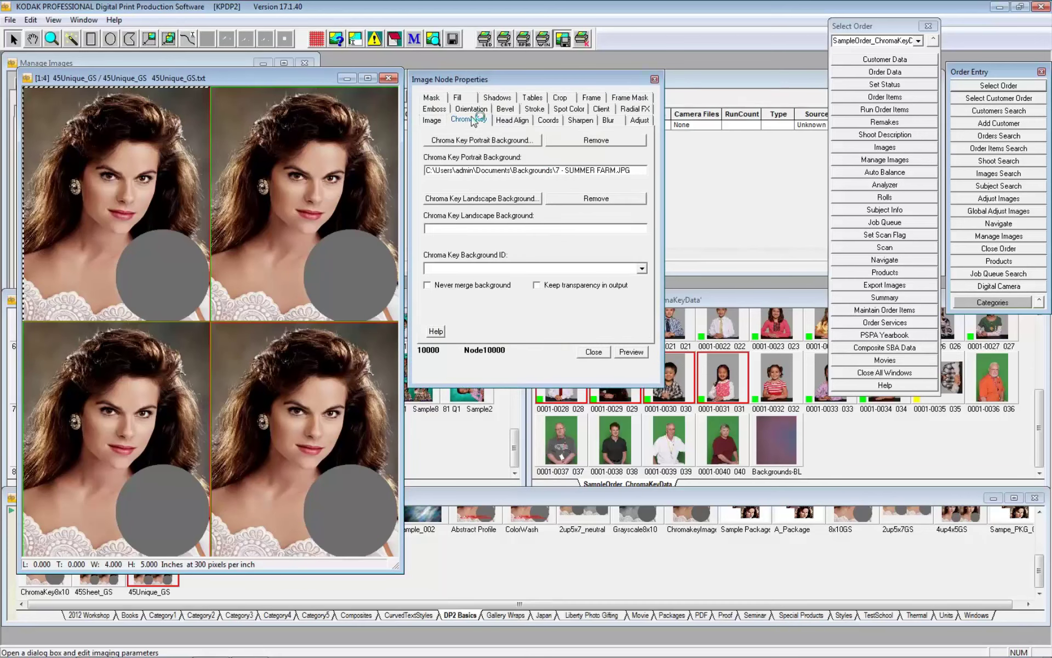
Set the upper-left image node's Chroma Key Background ID to tut_Blue_Landscape and reopen the list of background IDs.
click(642, 269)
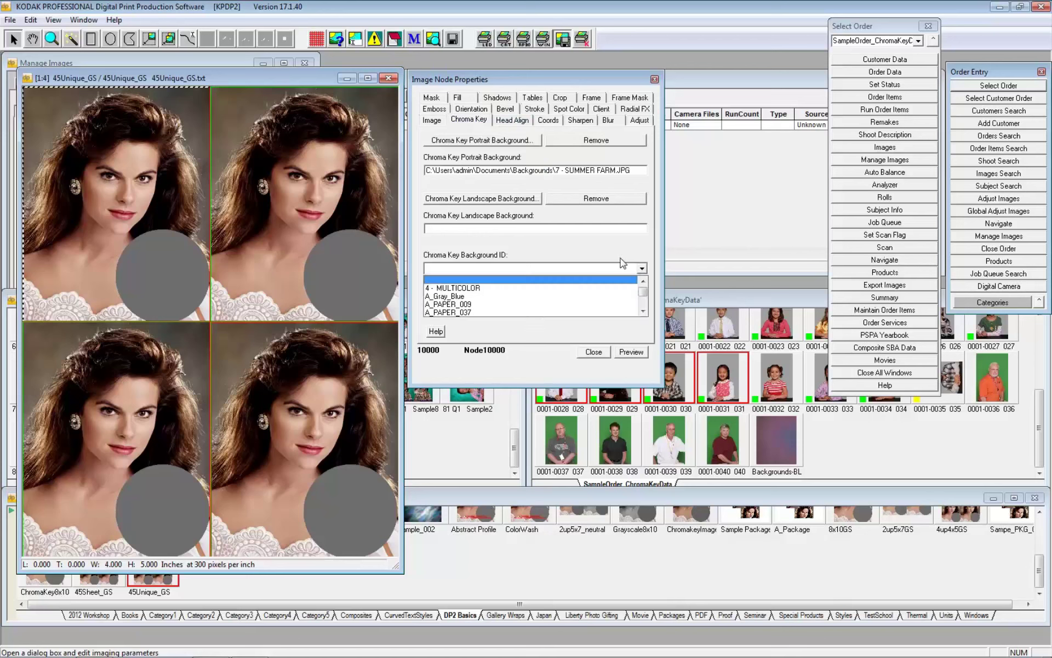
click(455, 279)
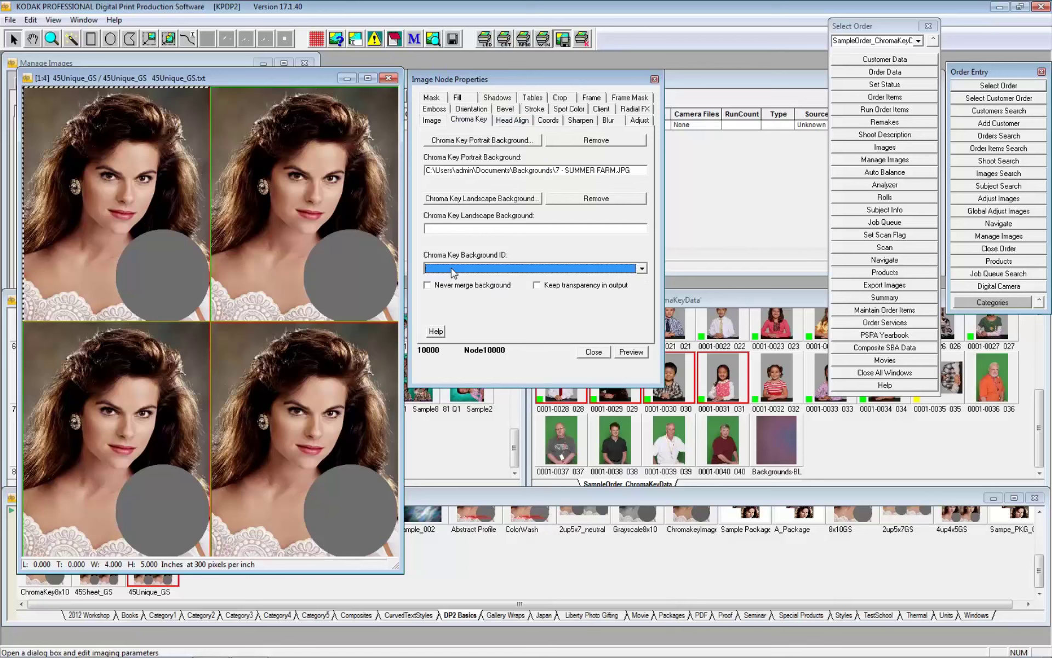
key(t)
click(642, 268)
click(642, 268)
click(591, 268)
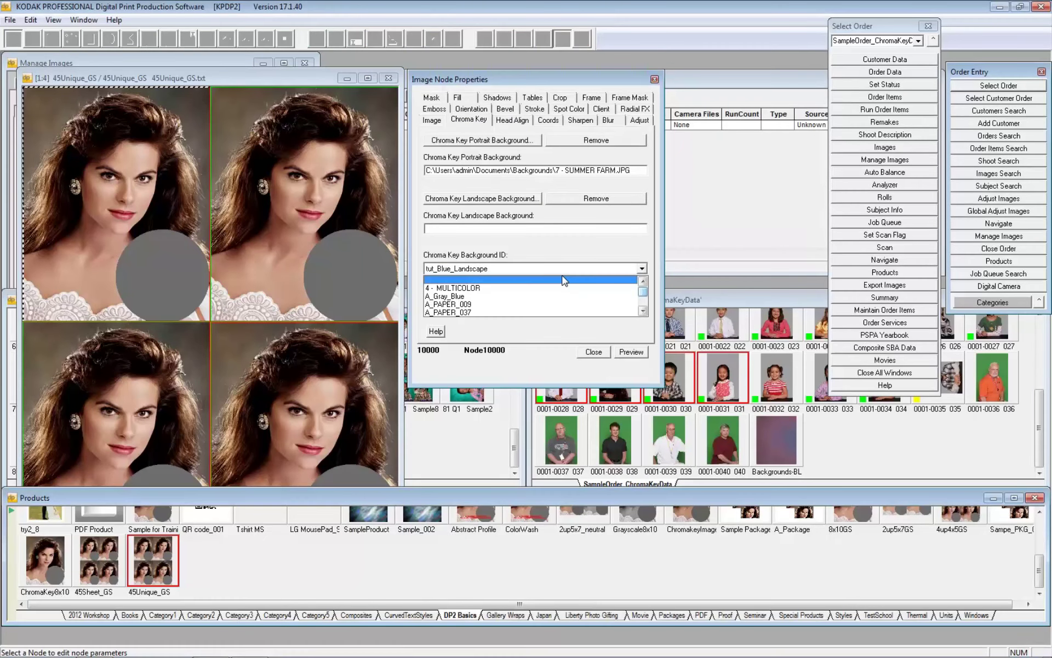